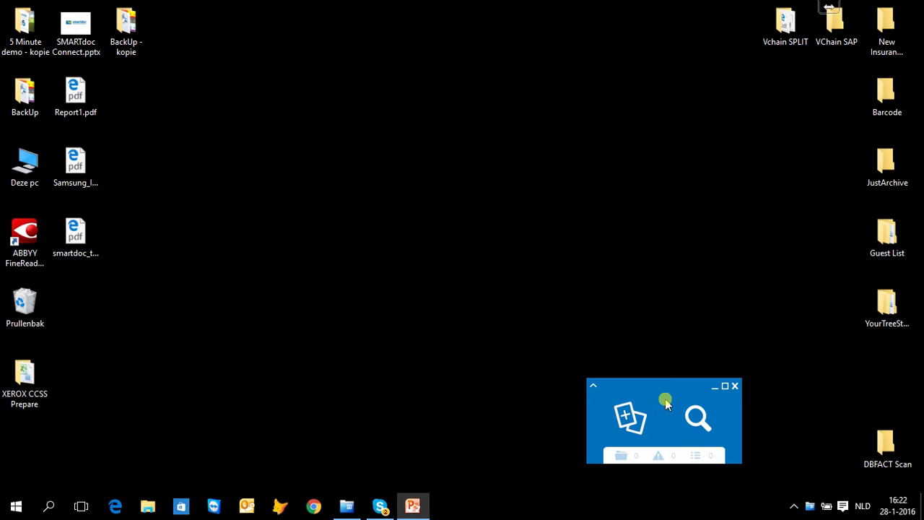
Drag the SMARTdoc widget to the centre of the screen
left_click_drag(666, 405, 451, 229)
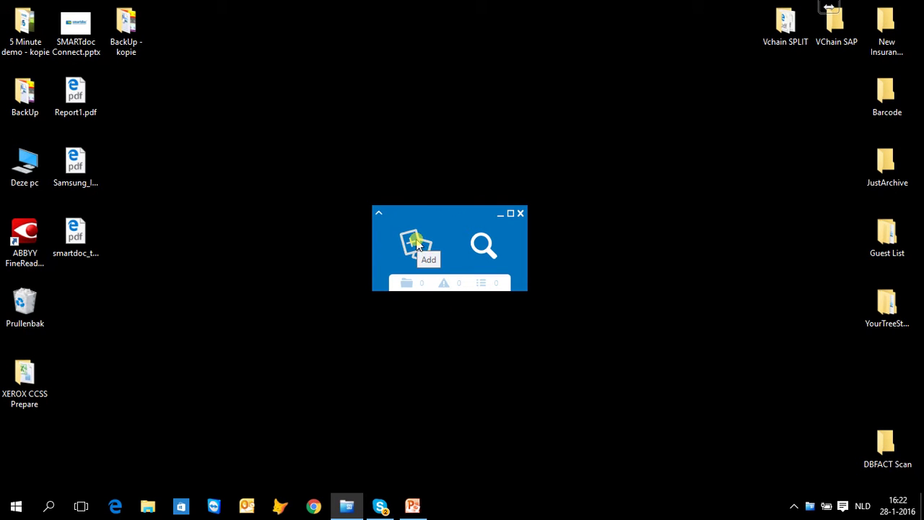
Browse the Search window's Templates, File Extensions and TimeStamps filters, then cancel without searching
left_click(480, 246)
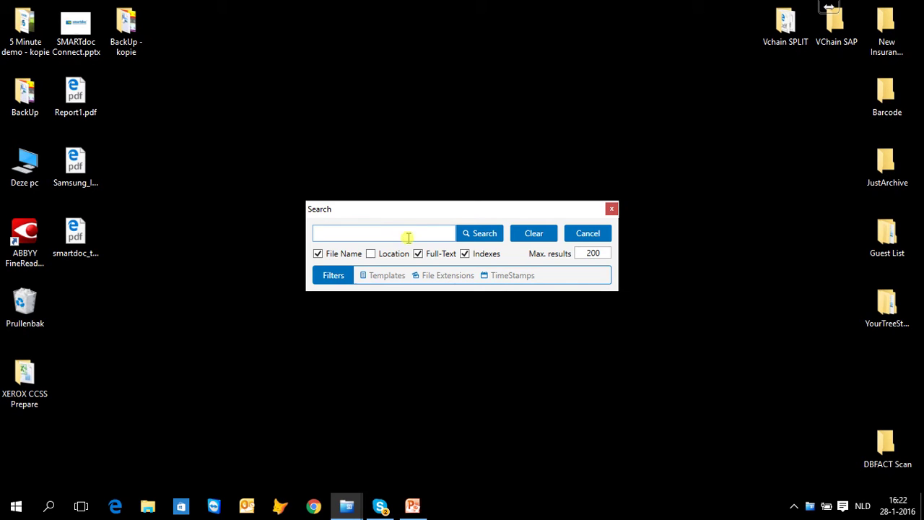
left_click(390, 278)
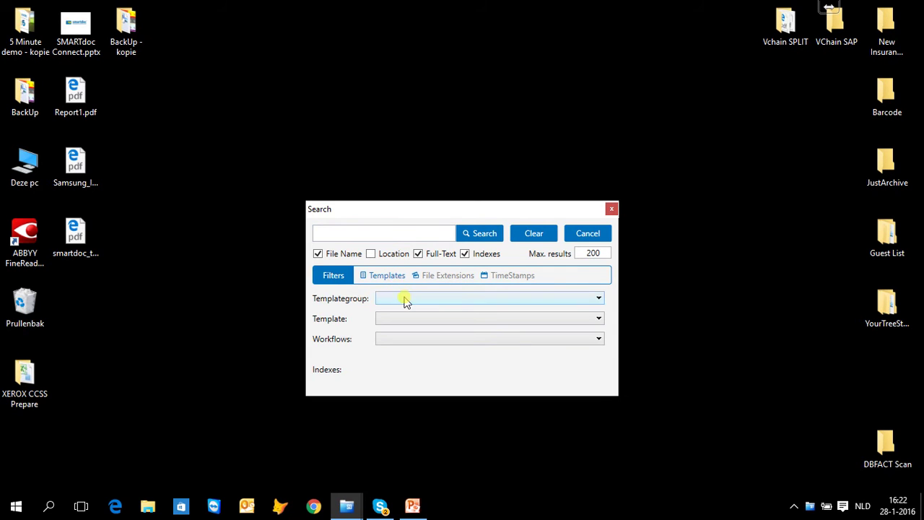
left_click(405, 299)
left_click(408, 299)
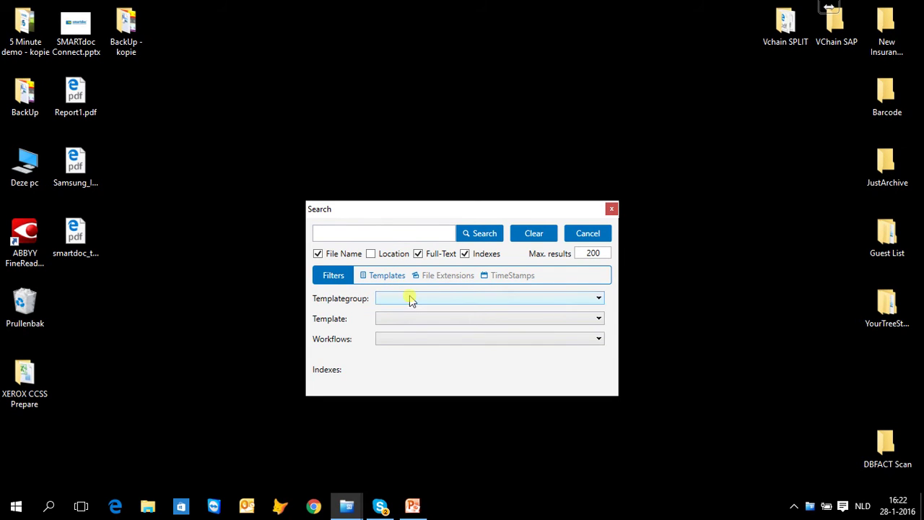
left_click(449, 278)
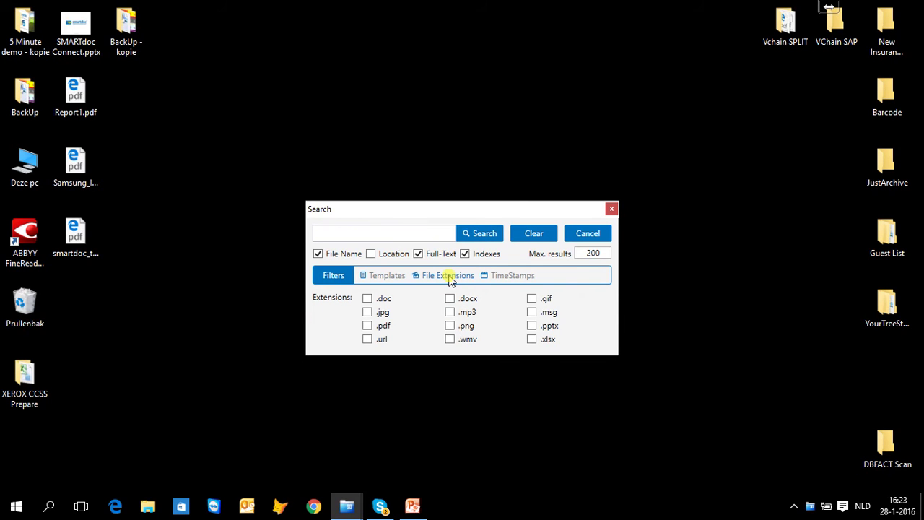
left_click(511, 277)
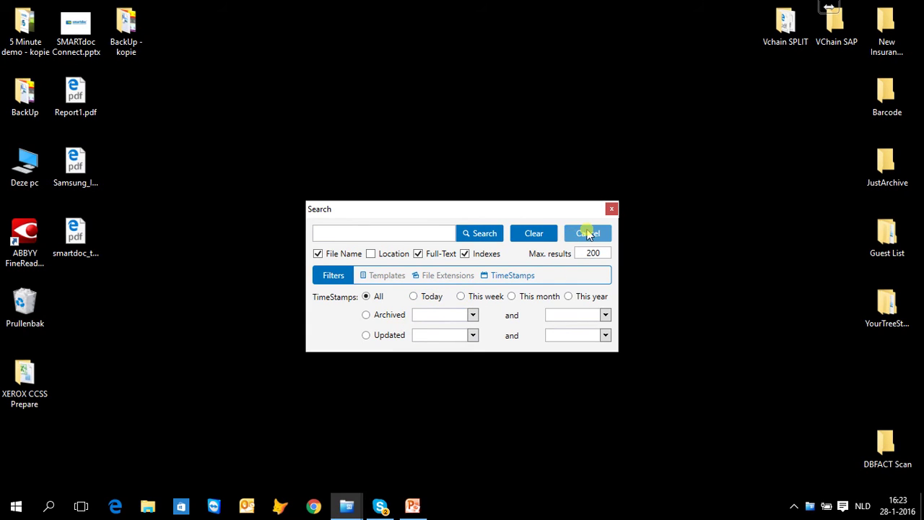
left_click(587, 234)
Drop Report1.pdf onto the SMARTdoc widget and enlarge the Add Document window
left_click_drag(445, 229, 719, 334)
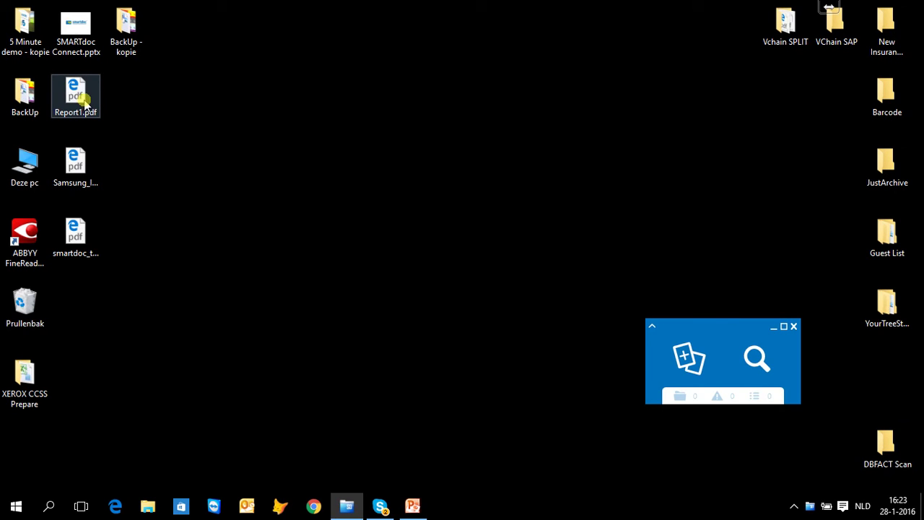
left_click_drag(84, 104, 686, 359)
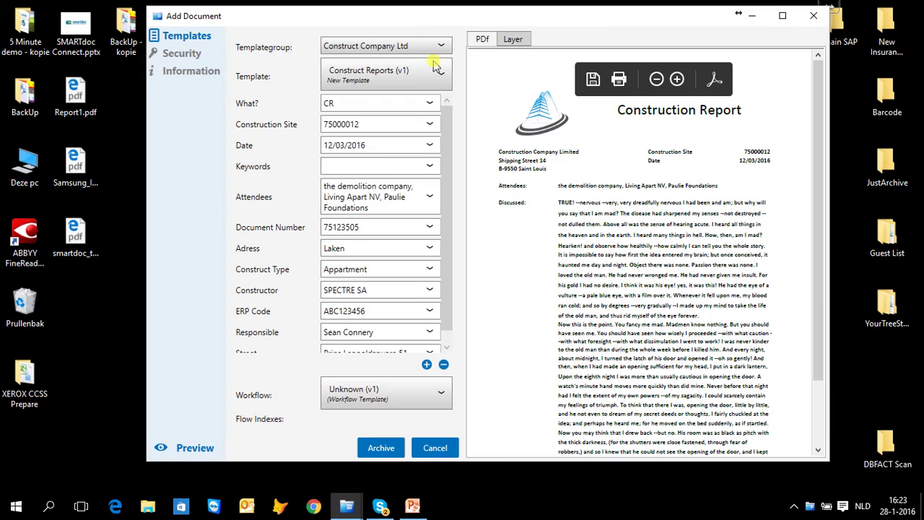
left_click_drag(420, 17, 348, 19)
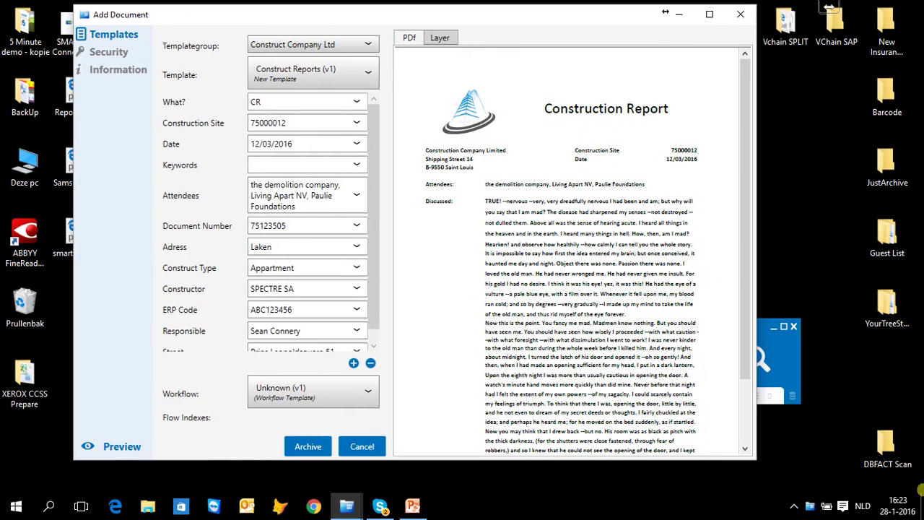
left_click_drag(755, 460, 890, 483)
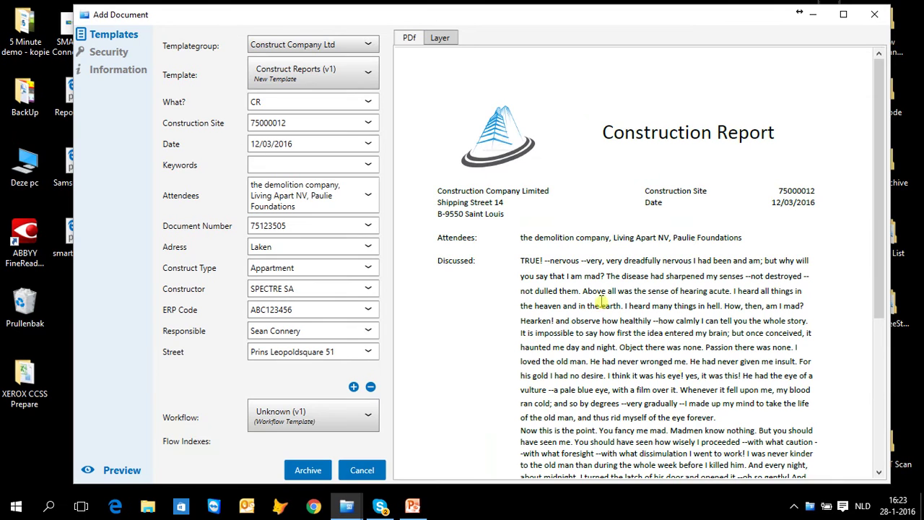
Review the report preview and enter 'smartdoc' as the document's Keywords
scroll(613, 290, "down", 2)
scroll(614, 290, "up", 1)
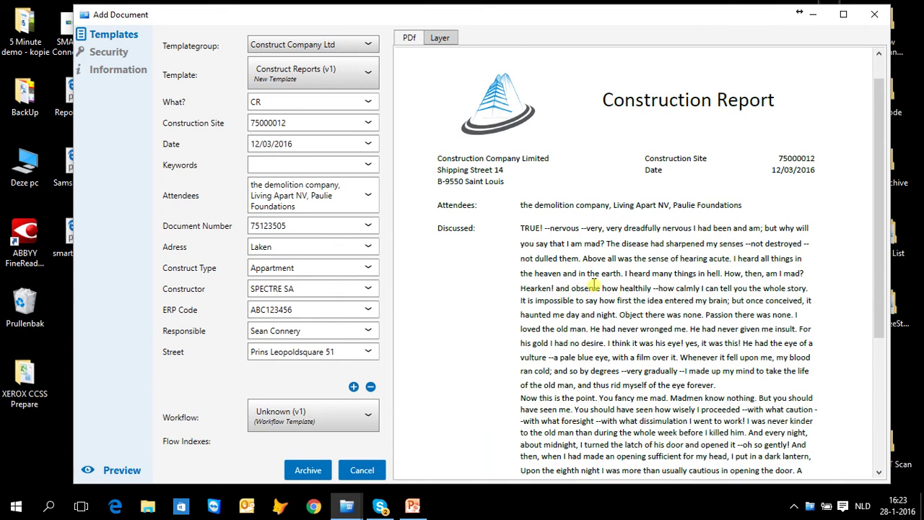
scroll(590, 284, "up", 1)
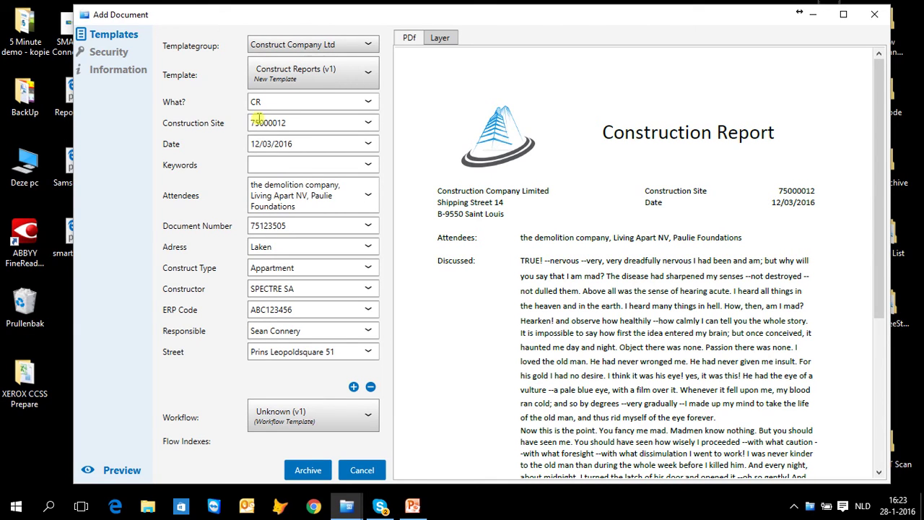
left_click_drag(767, 203, 438, 203)
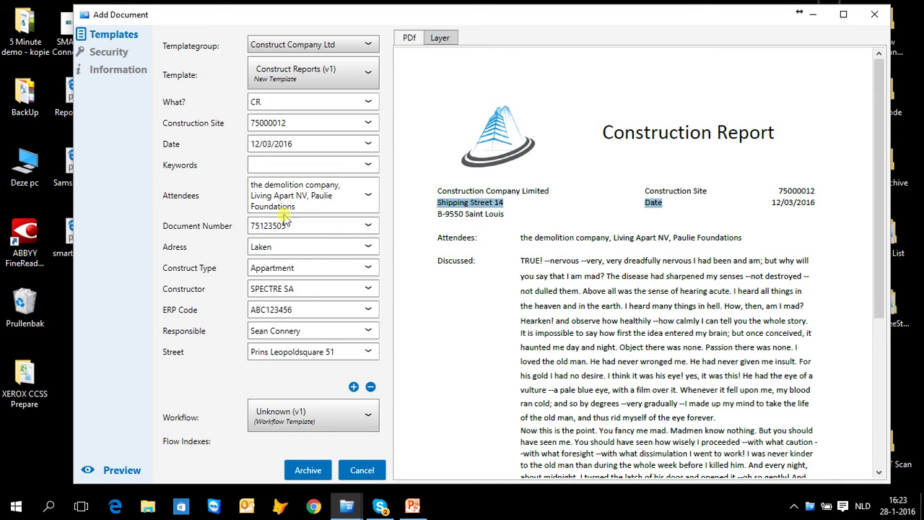
left_click(282, 164)
type("smartdoc")
Check the Security and Information pages, then archive Report1.pdf from the Templates view
left_click(101, 55)
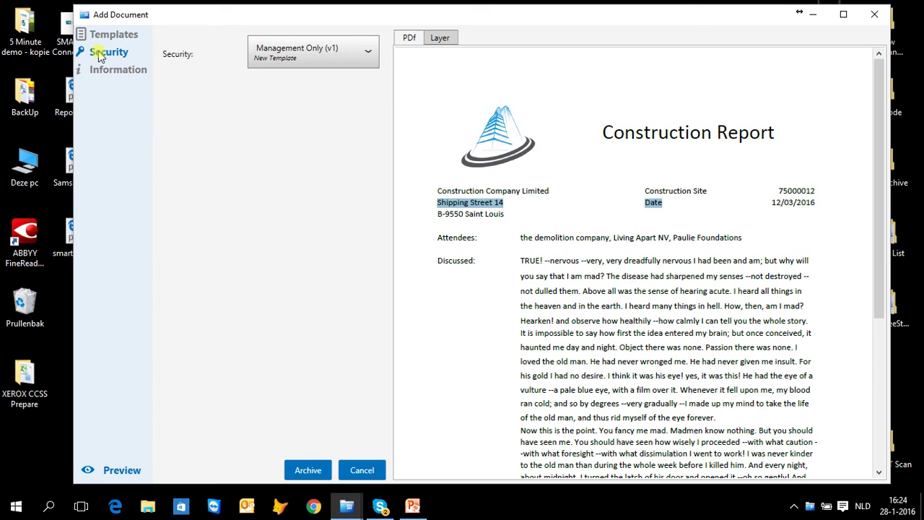
left_click(101, 68)
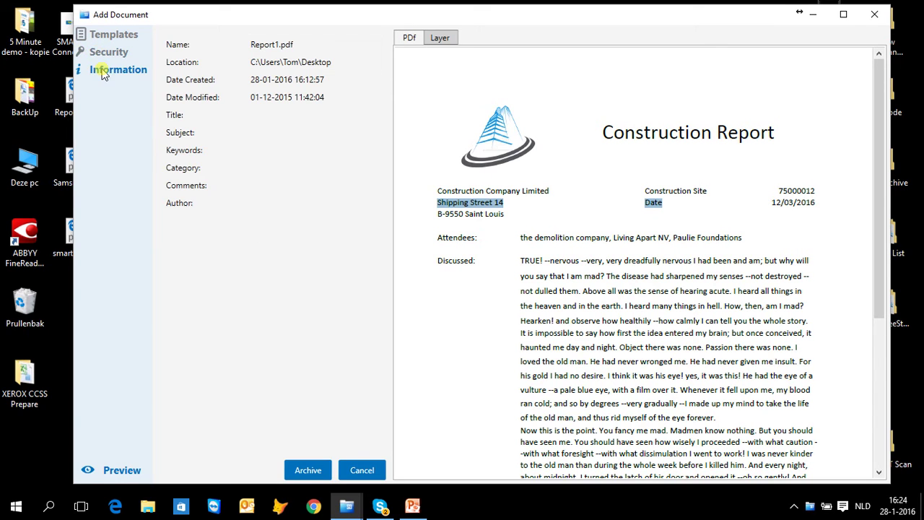
left_click(116, 35)
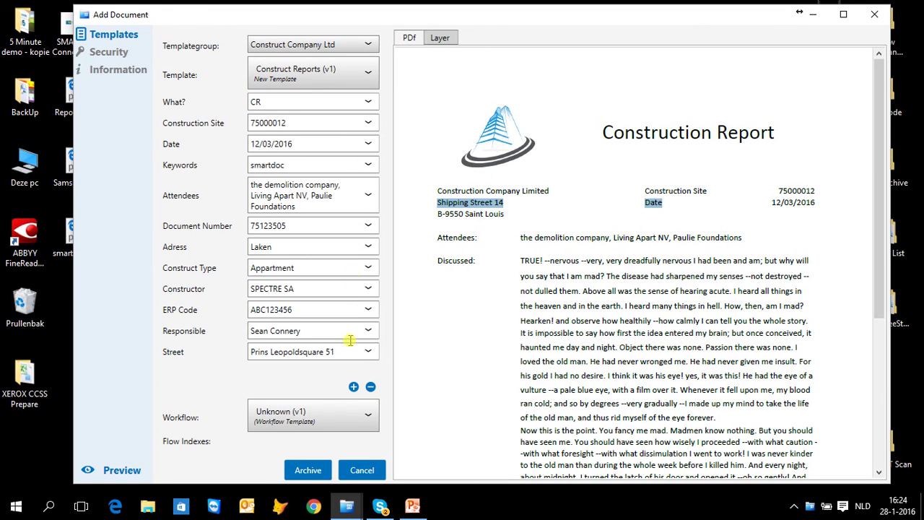
left_click(312, 470)
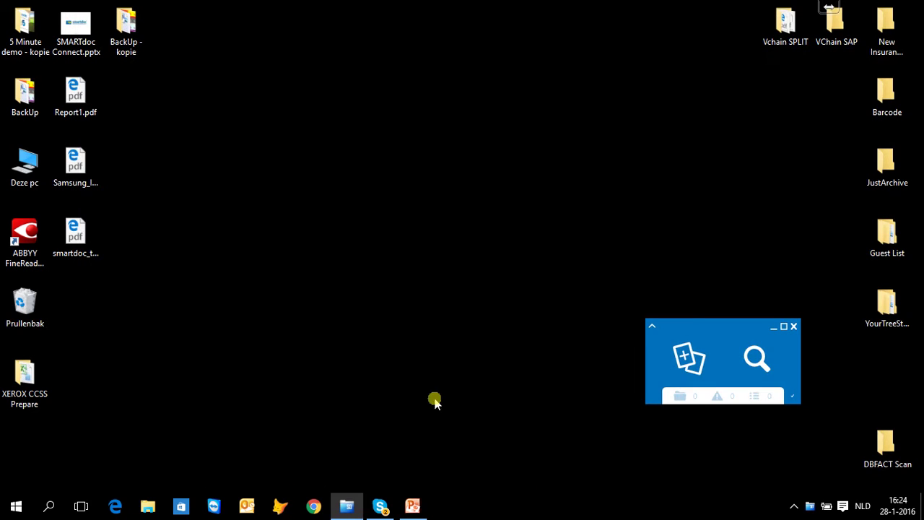
Search the archive for 'demolition company'
left_click(754, 358)
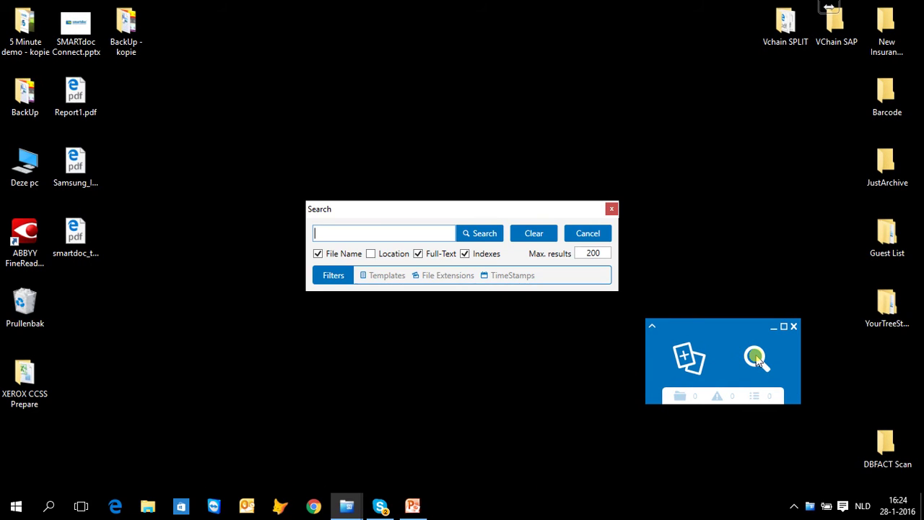
type("demolition compan")
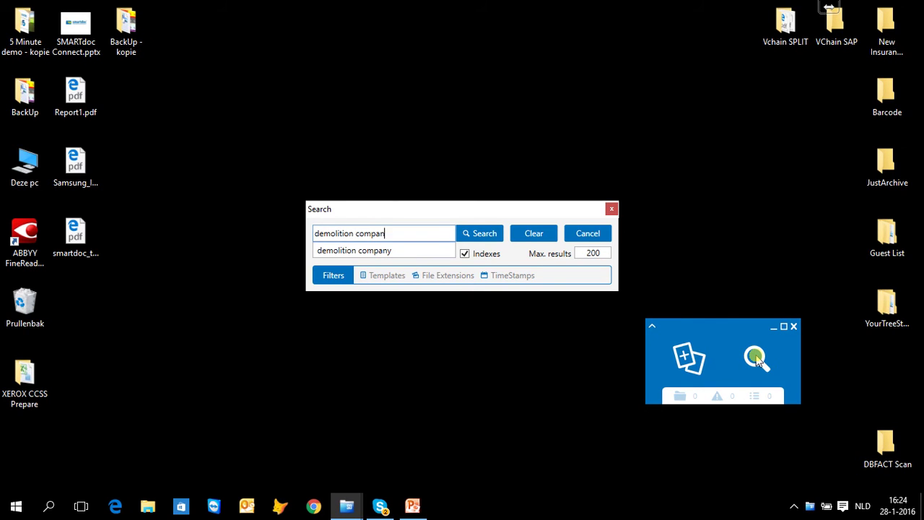
type("y")
key("Return")
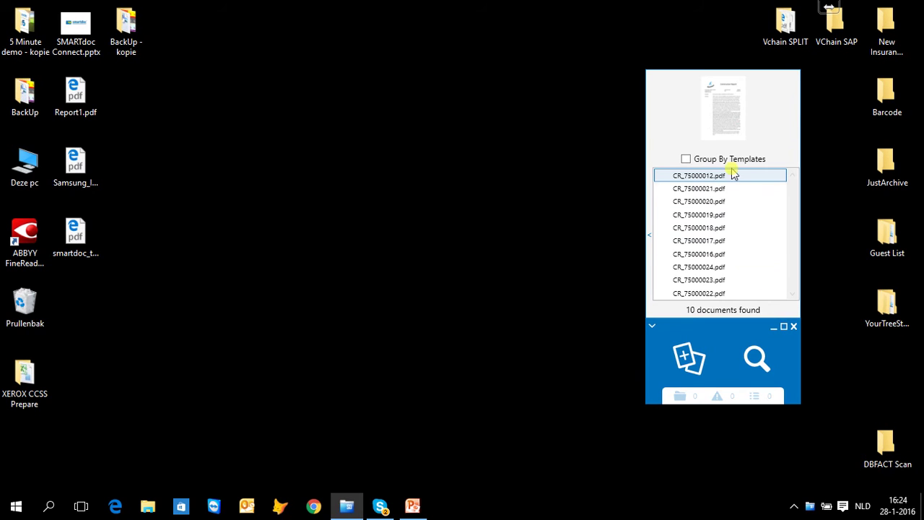
Group the results by template, browse the Construct Reports files, then collapse the list
left_click(730, 159)
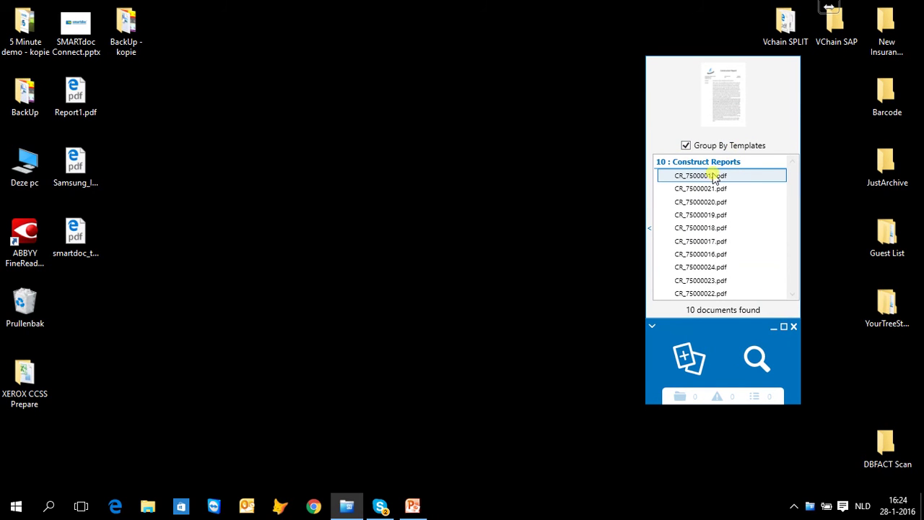
mouse_move(707, 190)
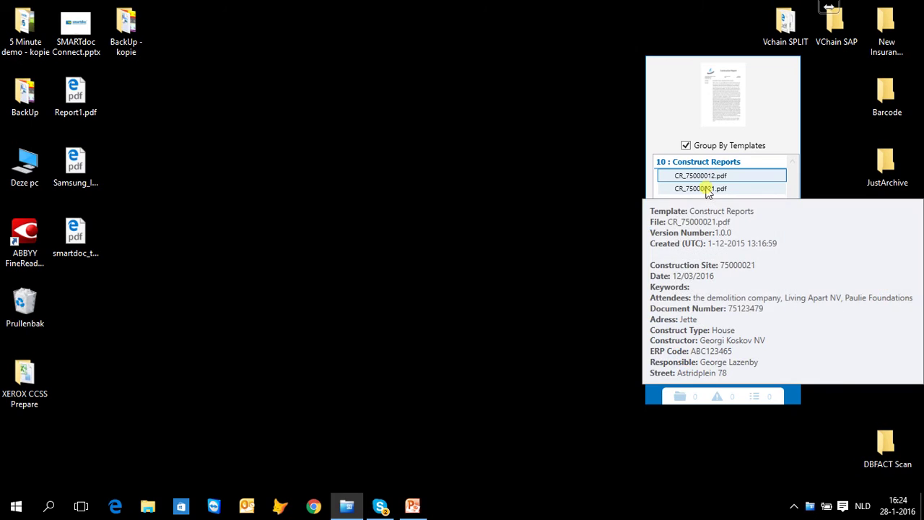
mouse_move(707, 205)
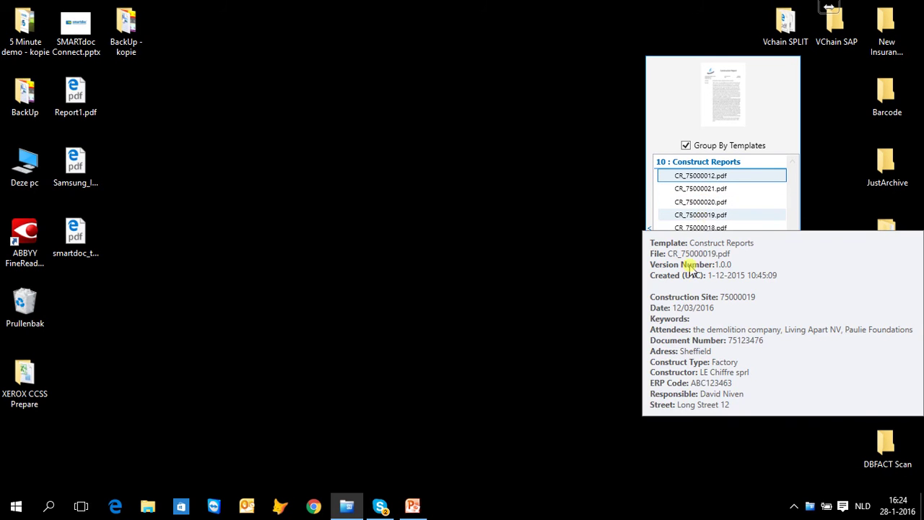
left_click(656, 328)
left_click_drag(715, 329, 676, 330)
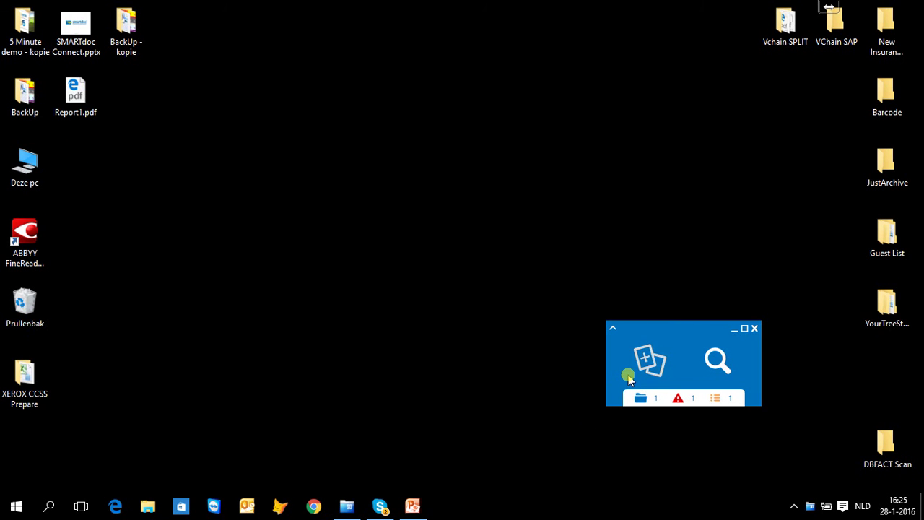
From Validation errors, set Dubai Supplier.docx's CostCenter to Marketing and save the update
left_click(684, 347)
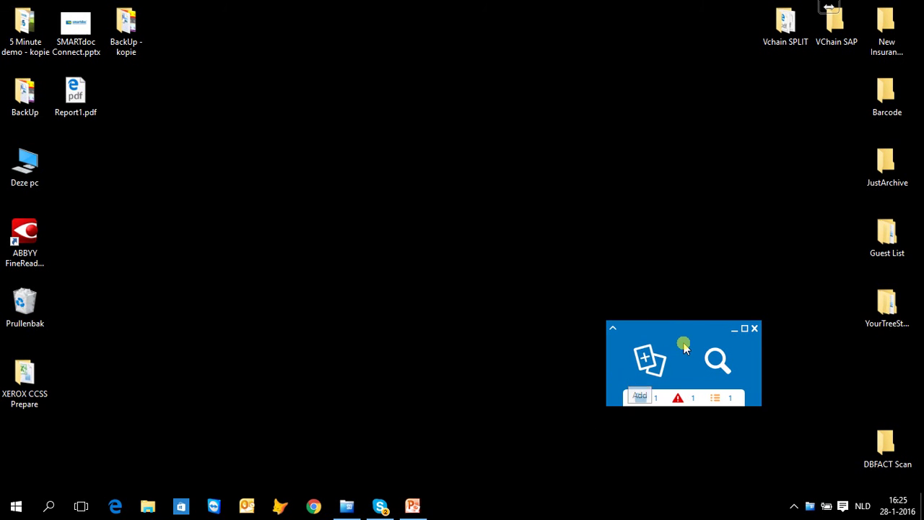
left_click_drag(680, 344, 640, 305)
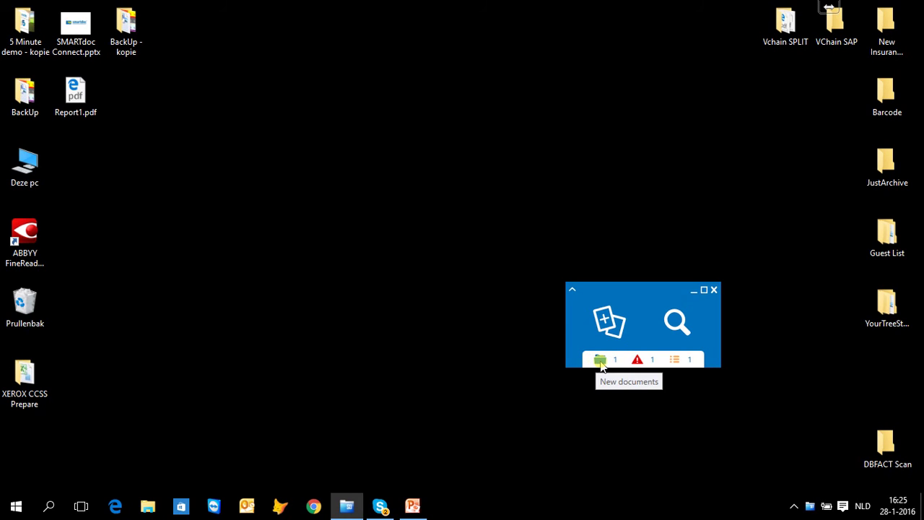
left_click(636, 363)
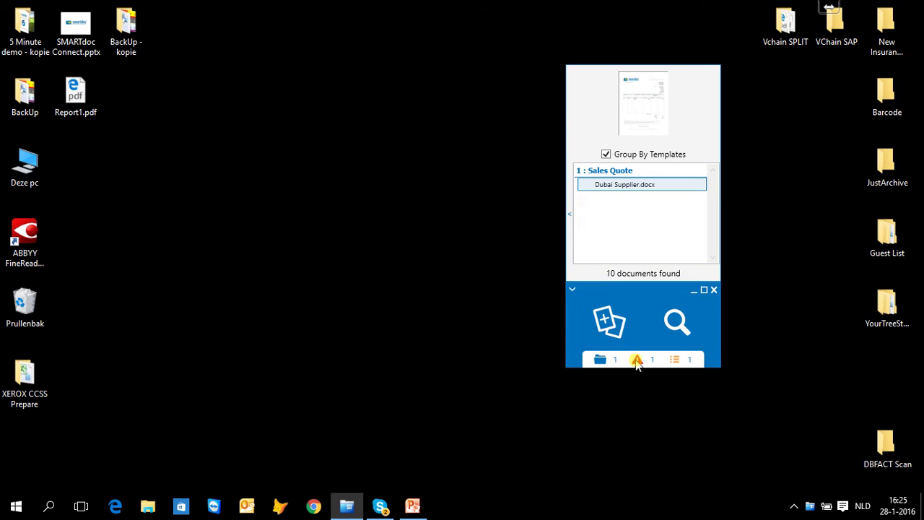
double_click(624, 186)
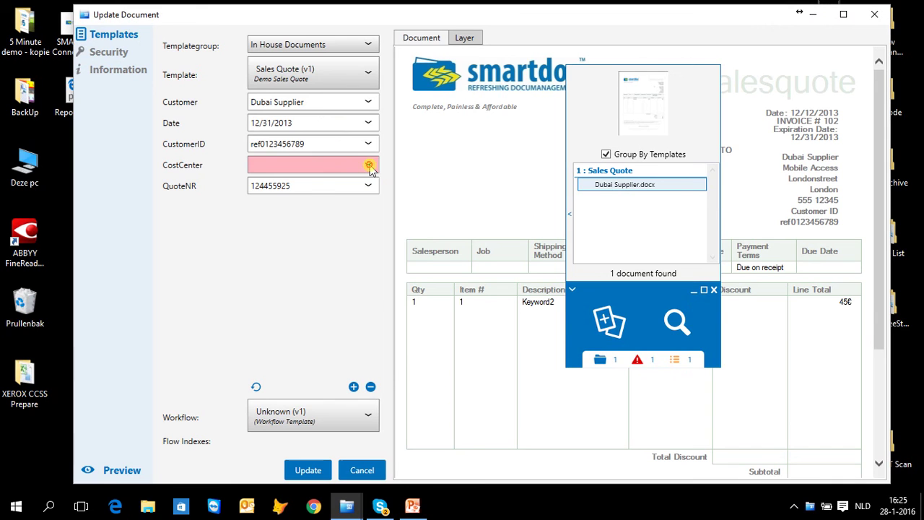
left_click(370, 165)
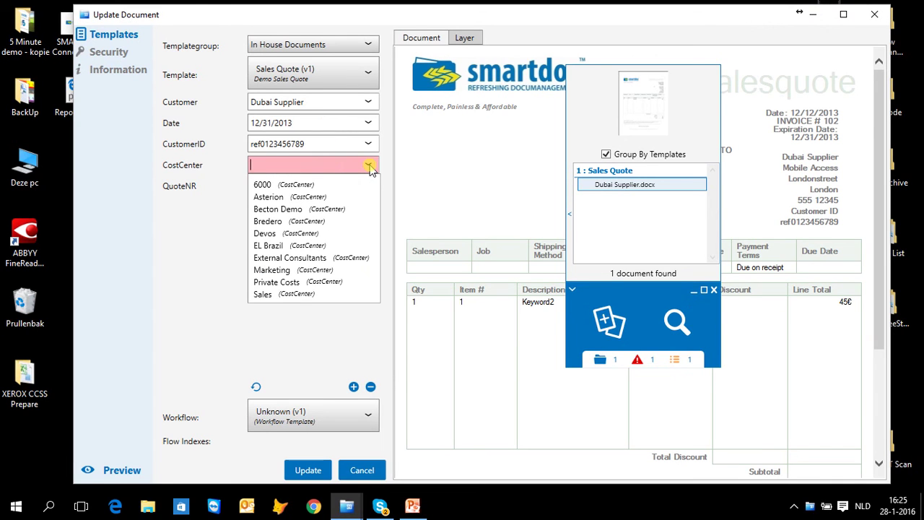
left_click(344, 272)
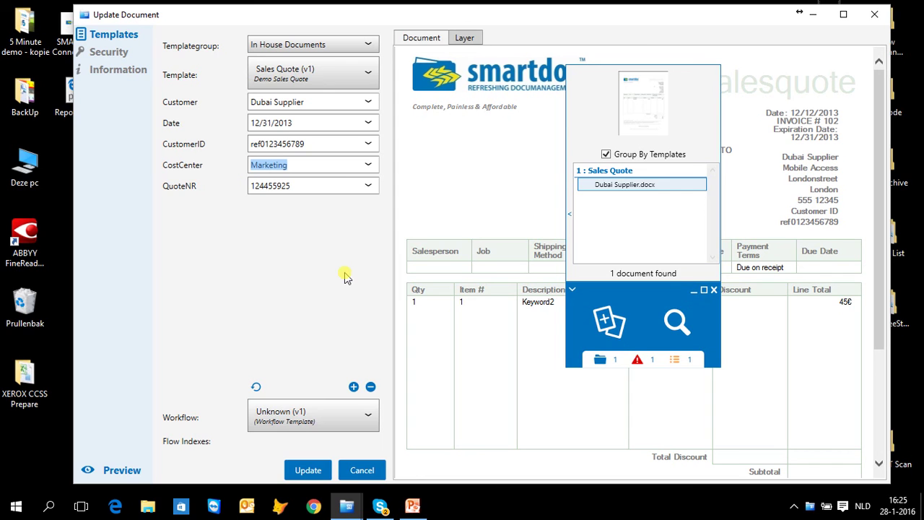
left_click(309, 470)
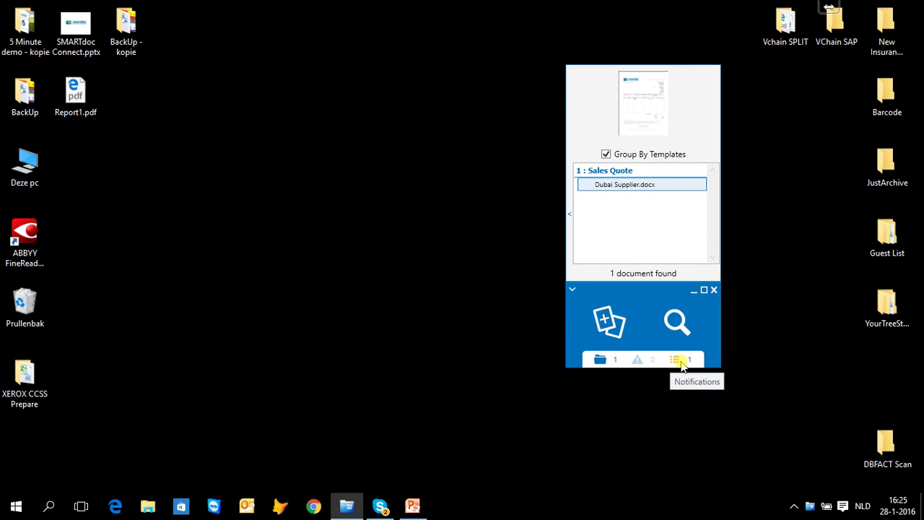
Open Samsung_INV.pdf from Notifications and answer its validation request with Yes
left_click(682, 364)
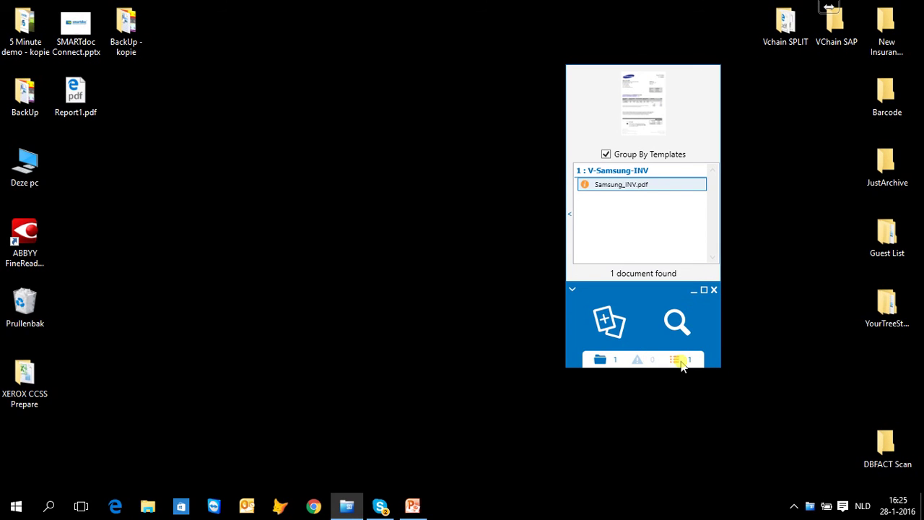
double_click(590, 185)
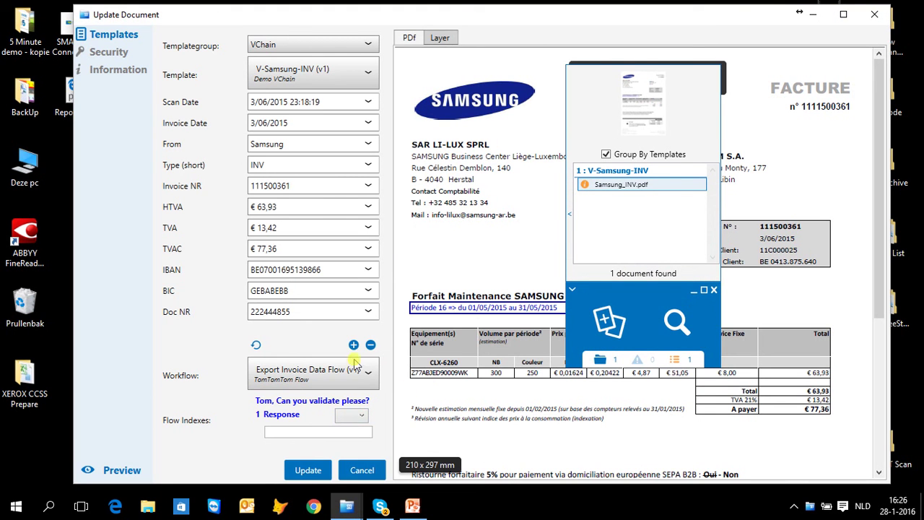
left_click(352, 419)
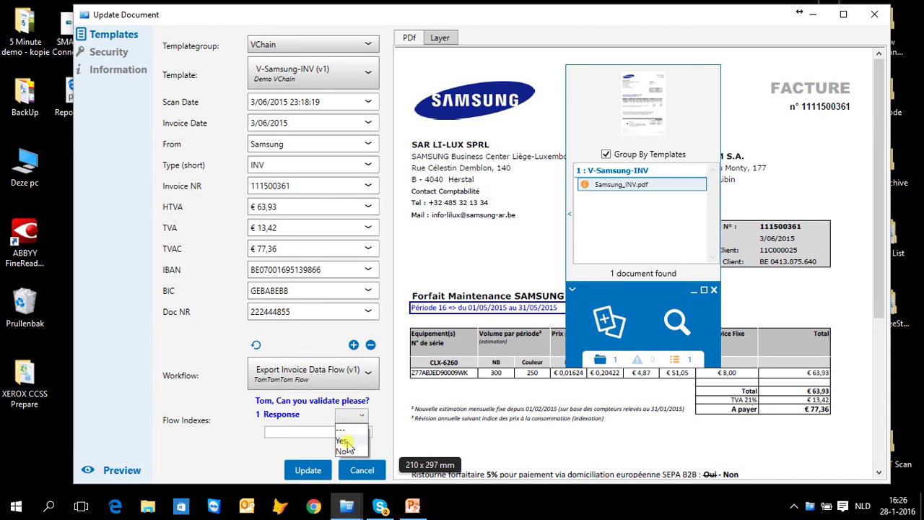
left_click(346, 437)
left_click(335, 430)
type("comment")
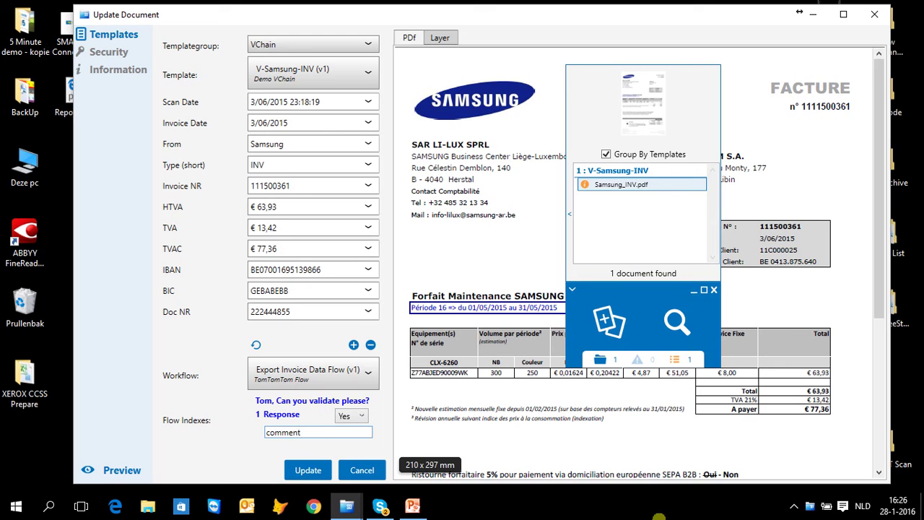
Annotate the invoice with a green checkmark and an 'ok to pay' text box, then save
left_click(440, 38)
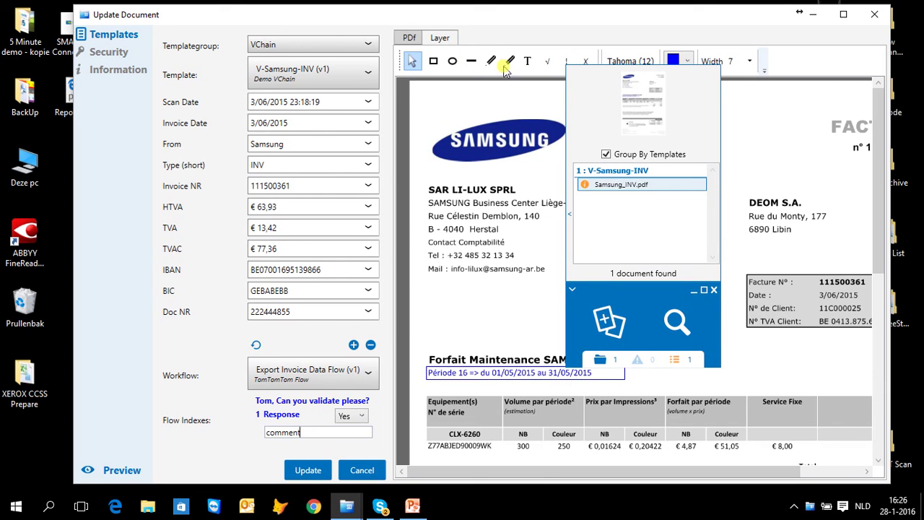
left_click(548, 62)
left_click(685, 62)
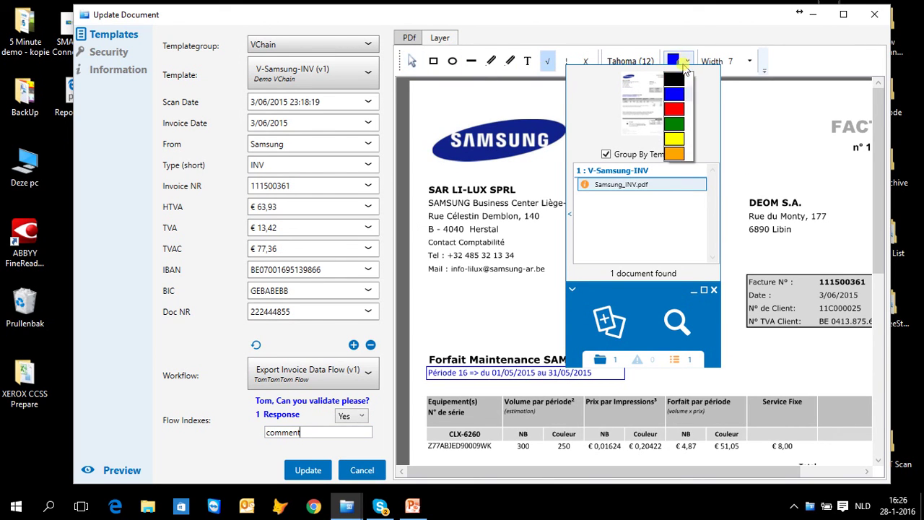
left_click(674, 123)
left_click_drag(442, 282, 520, 397)
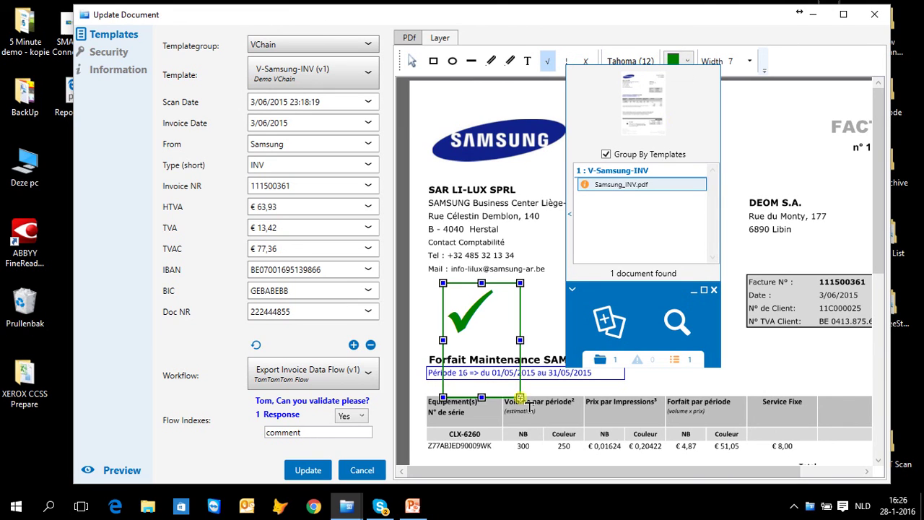
left_click(532, 65)
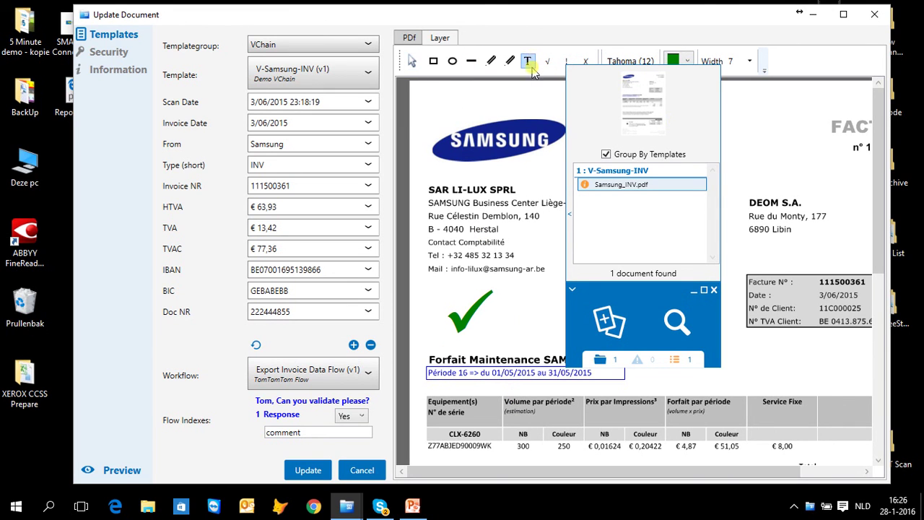
left_click_drag(501, 305, 710, 375)
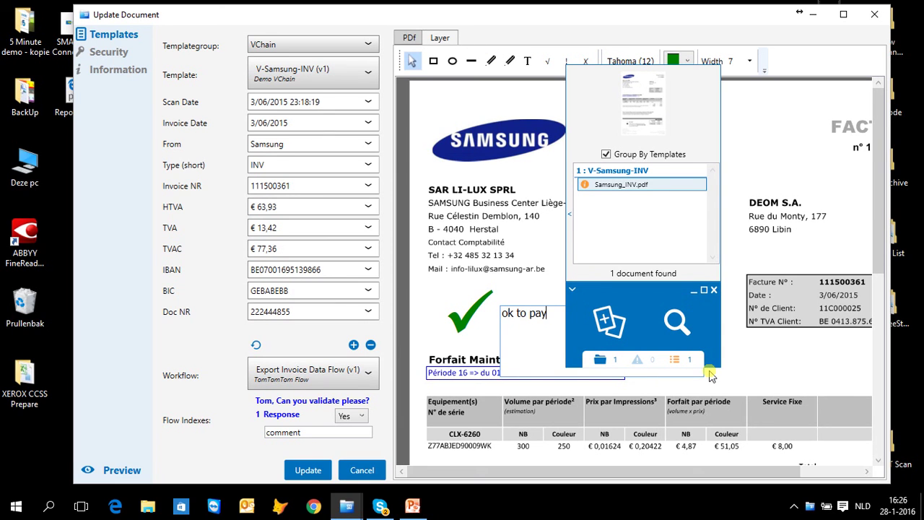
left_click(304, 471)
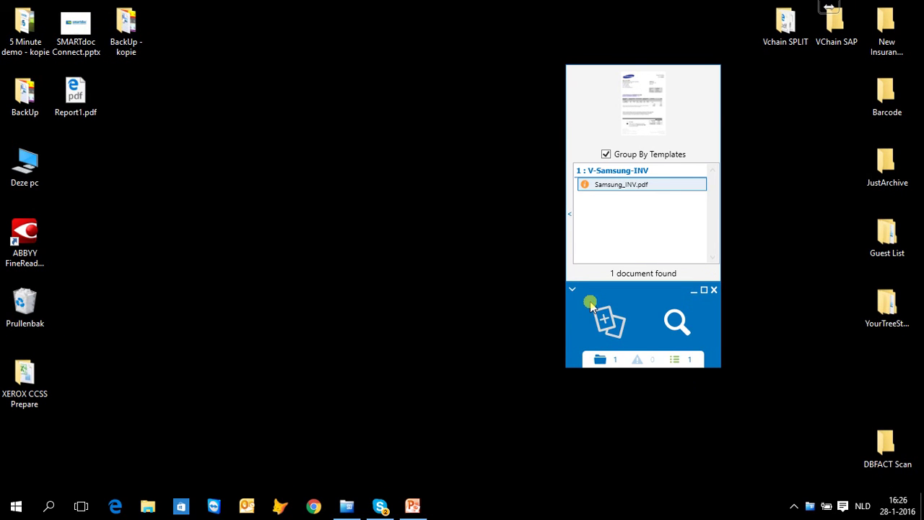
Collapse the document list and move the widget down and to the right
left_click(592, 304)
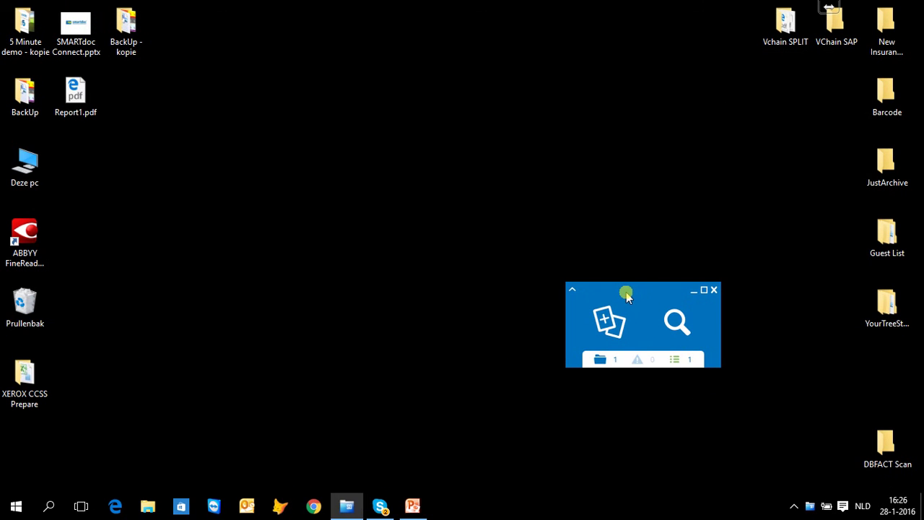
left_click_drag(628, 303, 663, 360)
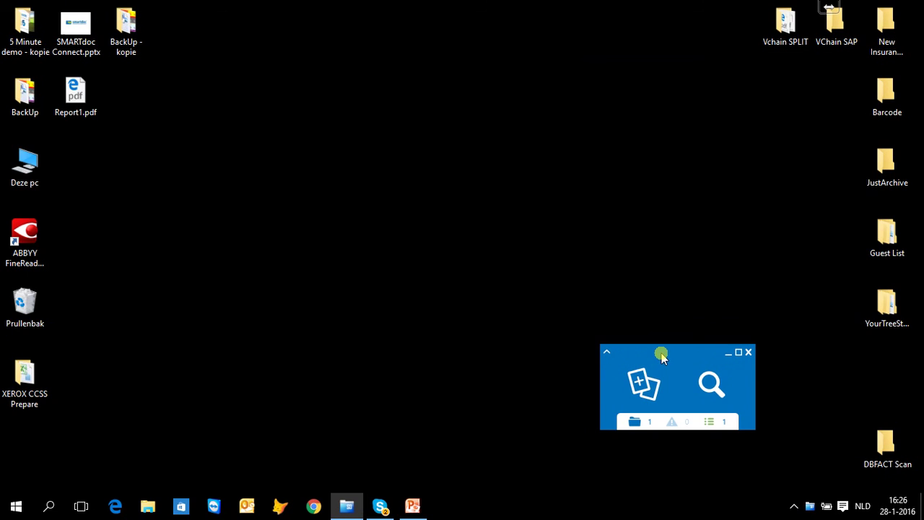